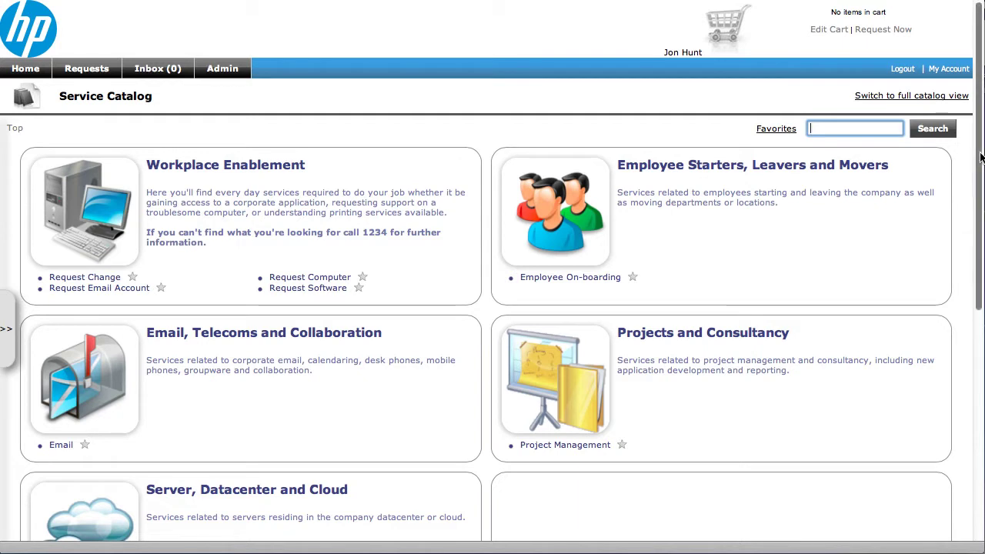
Step: Open the Workplace Enablement category and review the Desktop Support service's description, pricing and service level details
{"action": "scroll", "coordinate": [982, 161], "scroll_direction": "down", "scroll_amount": 1}
{"action": "left_click_drag", "start_coordinate": [982, 161], "coordinate": [981, 206]}
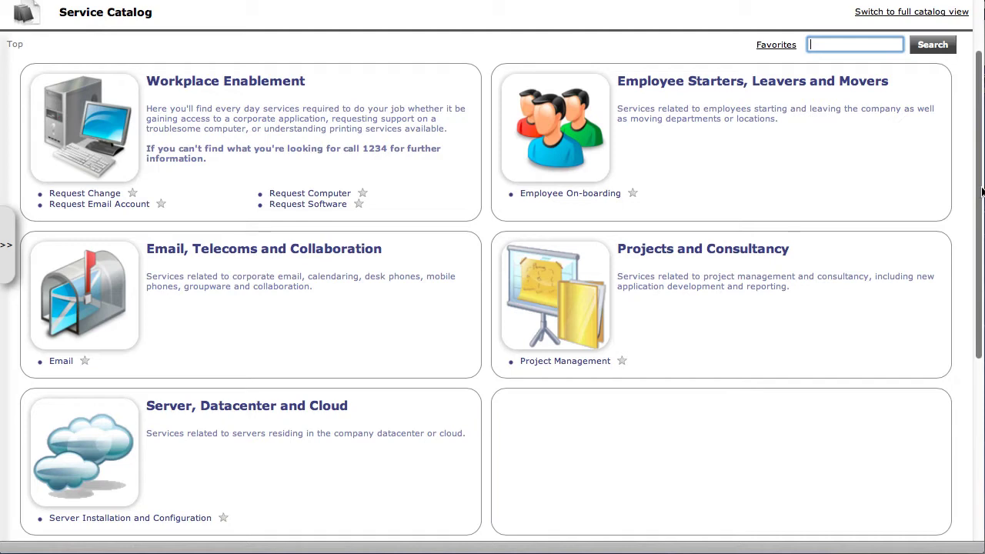
{"action": "left_click", "coordinate": [204, 88]}
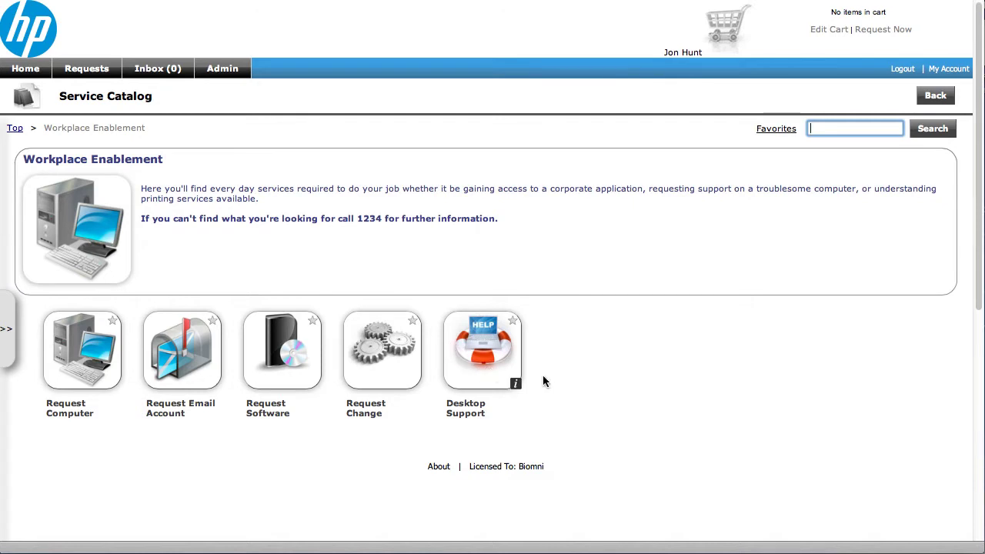
{"action": "left_click", "coordinate": [516, 386]}
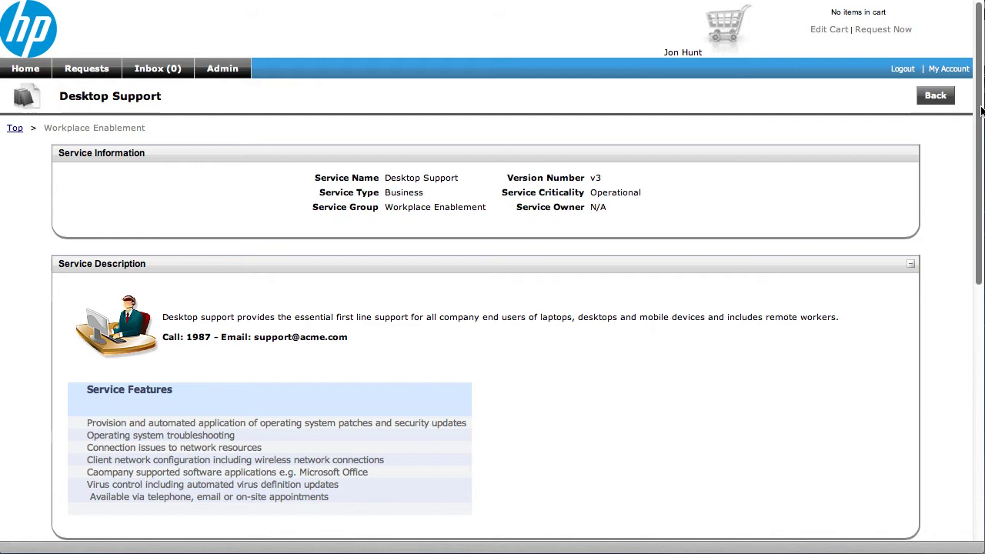
{"action": "left_click_drag", "start_coordinate": [980, 112], "coordinate": [972, 364]}
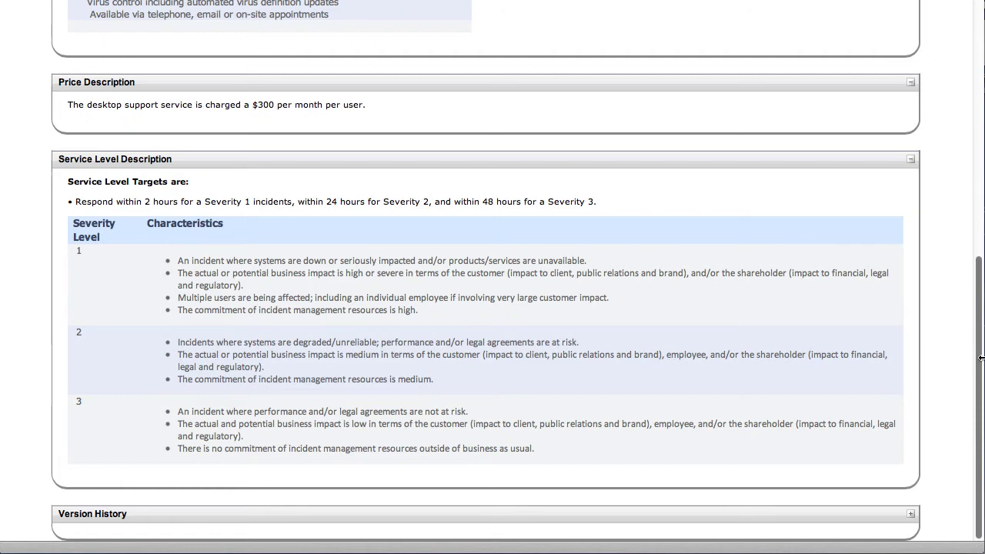
{"action": "scroll", "coordinate": [980, 358], "scroll_direction": "up", "scroll_amount": 1}
{"action": "mouse_move", "coordinate": [980, 359]}
{"action": "left_mouse_down"}
{"action": "mouse_move", "coordinate": [975, 165]}
{"action": "mouse_move", "coordinate": [977, 360]}
{"action": "left_mouse_up"}
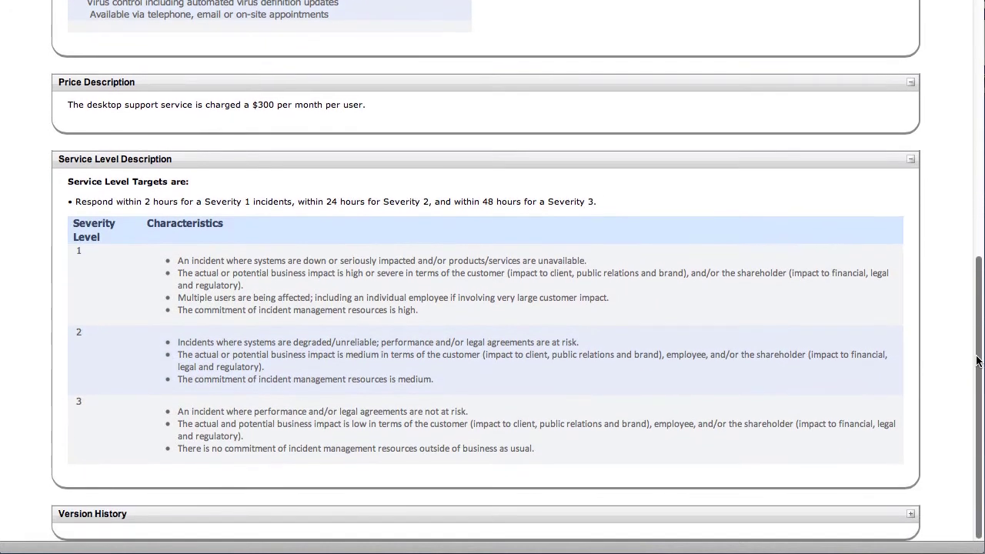
Step: Expand and review the Desktop Support service's version history, and return to the Workplace Enablement category
{"action": "left_click", "coordinate": [911, 514]}
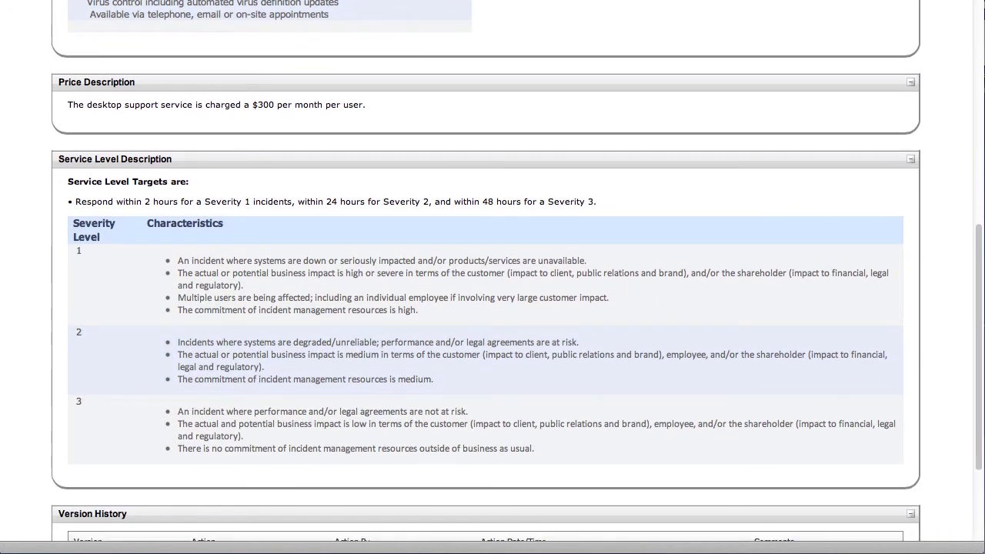
{"action": "left_click_drag", "start_coordinate": [982, 426], "coordinate": [982, 496]}
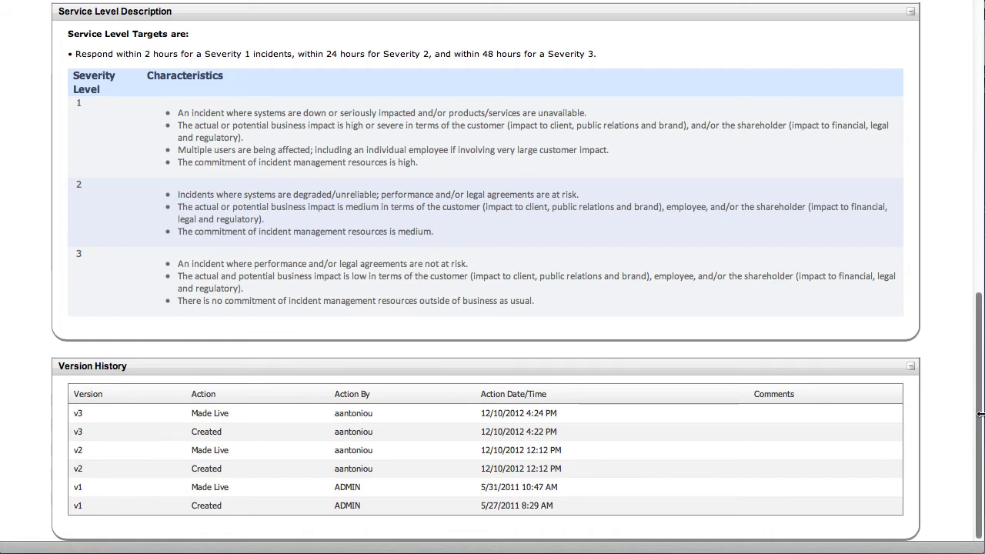
{"action": "scroll", "coordinate": [949, 232], "scroll_direction": "up", "scroll_amount": 10}
{"action": "scroll", "coordinate": [950, 232], "scroll_direction": "up", "scroll_amount": 5}
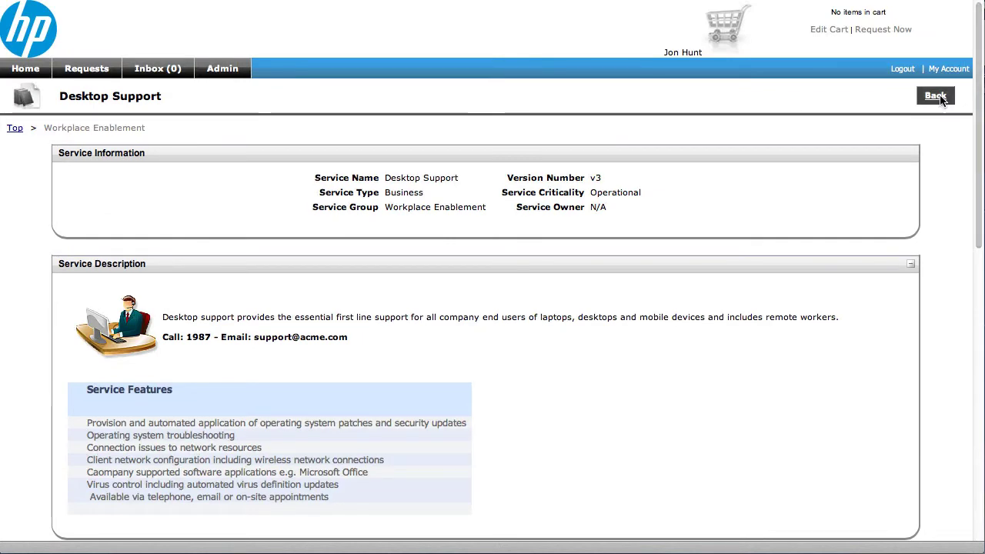
{"action": "left_click", "coordinate": [936, 96]}
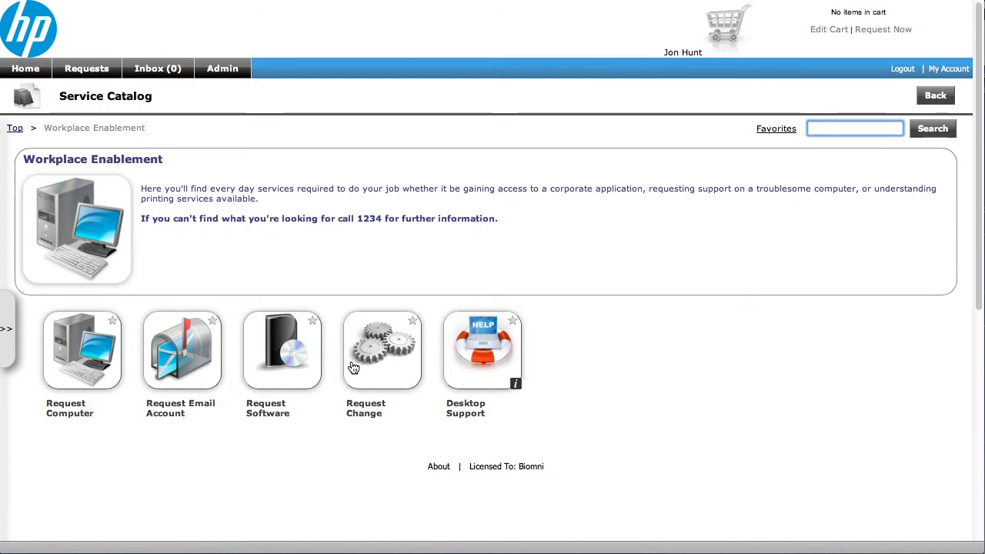
Step: Open the Request Computer form to review its fields and close it without saving a draft
{"action": "left_click", "coordinate": [79, 356]}
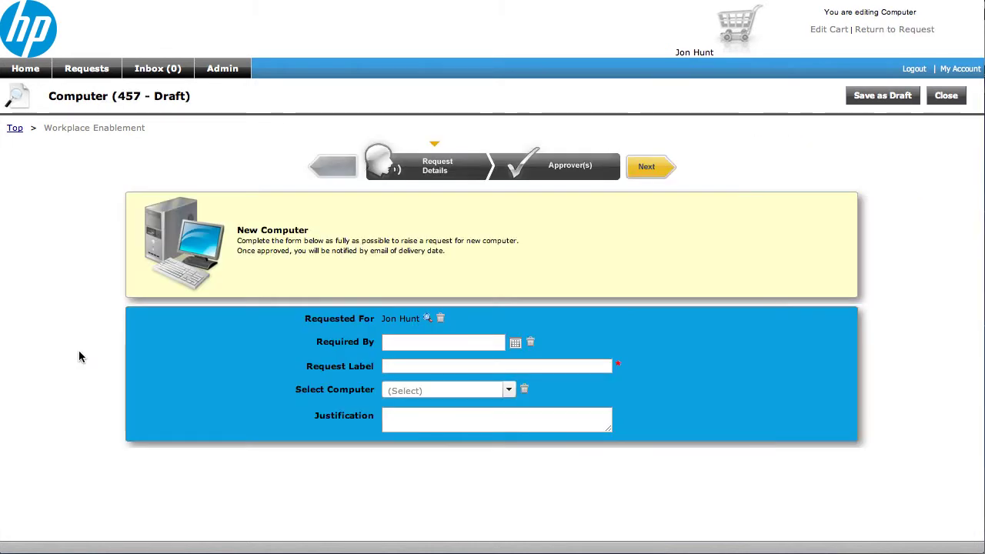
{"action": "left_click", "coordinate": [949, 98]}
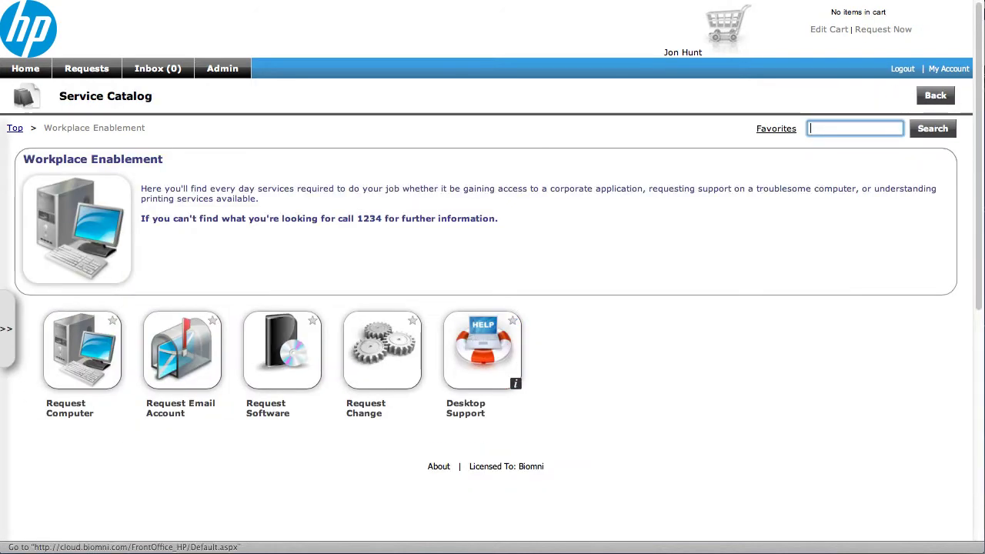
Step: Open the requests list and review its Created, Status and Request Type filter options and the advanced search criteria
{"action": "left_click", "coordinate": [77, 73]}
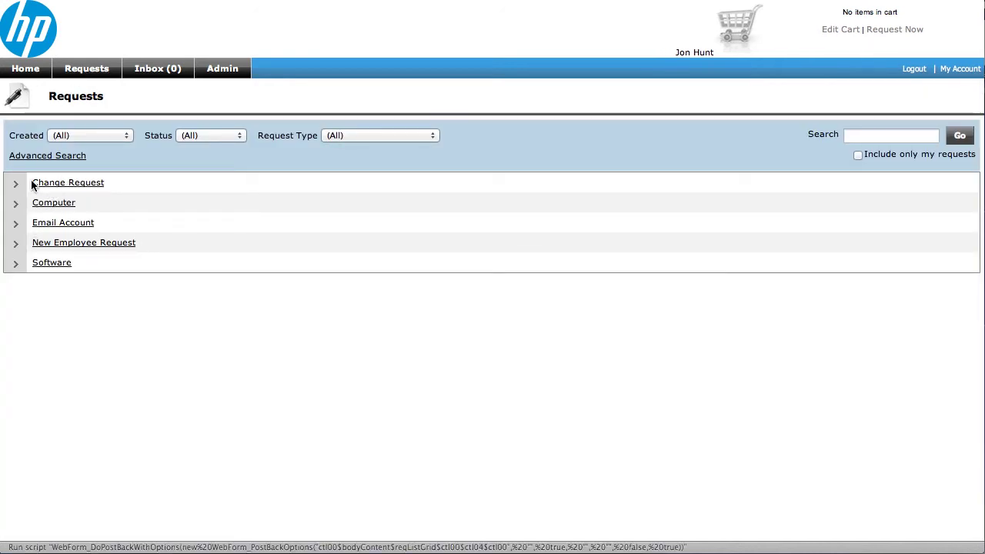
{"action": "left_click", "coordinate": [122, 137]}
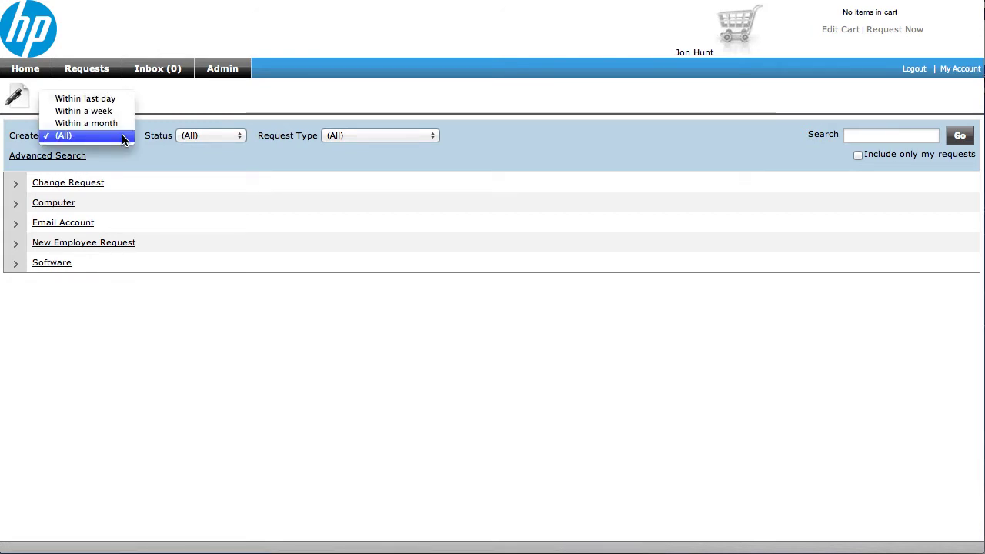
{"action": "left_click", "coordinate": [240, 138]}
{"action": "left_click", "coordinate": [240, 136]}
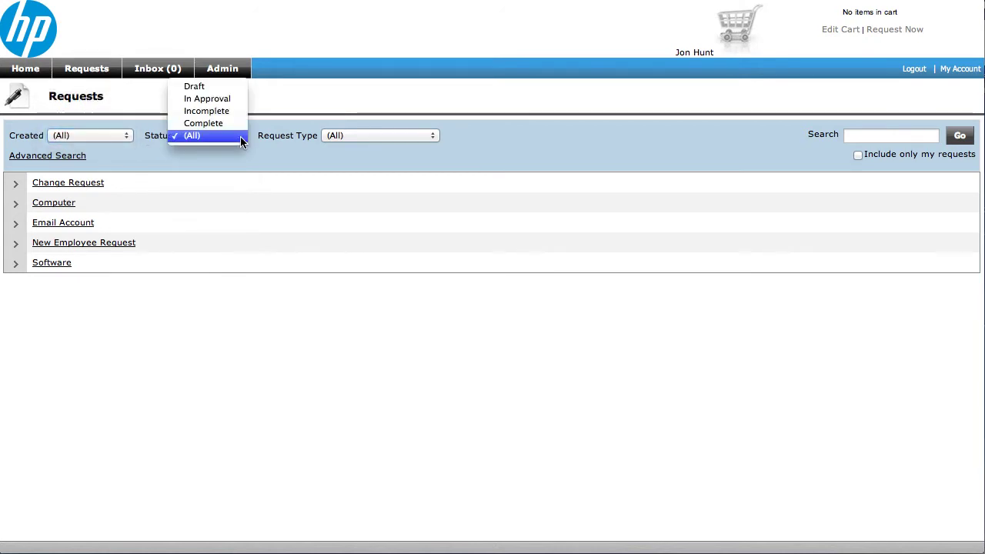
{"action": "left_click", "coordinate": [283, 161]}
{"action": "left_click", "coordinate": [369, 137]}
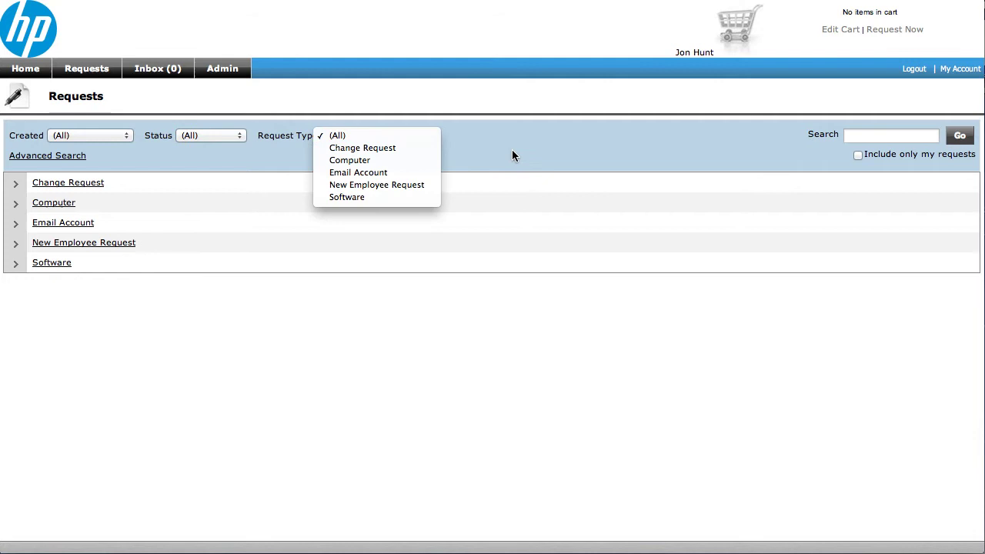
{"action": "left_click", "coordinate": [505, 146]}
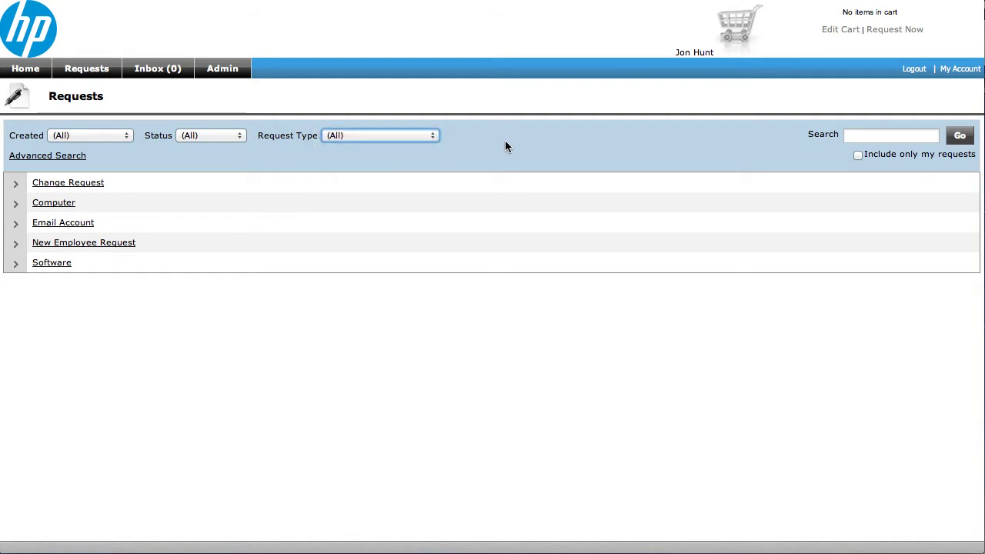
{"action": "left_click", "coordinate": [53, 157]}
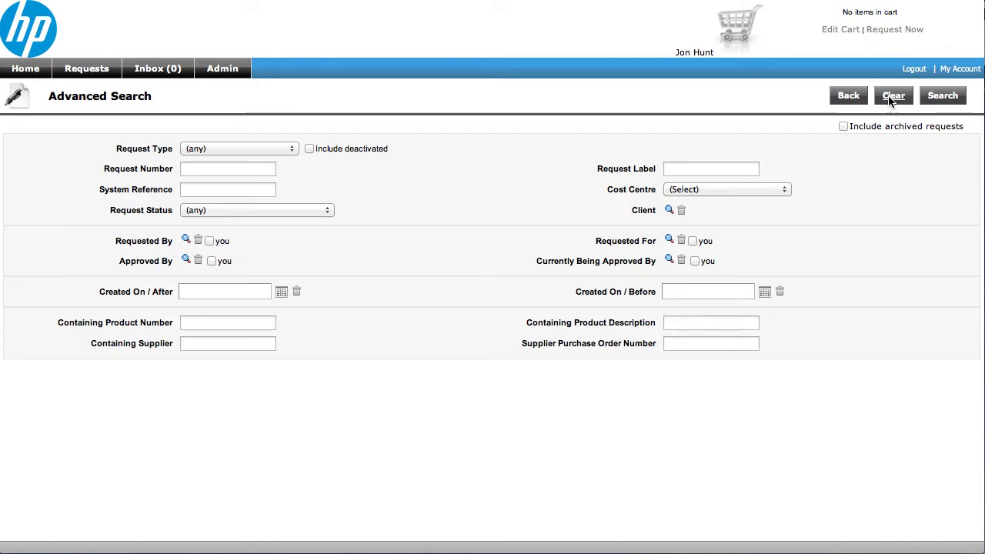
{"action": "left_click", "coordinate": [850, 96]}
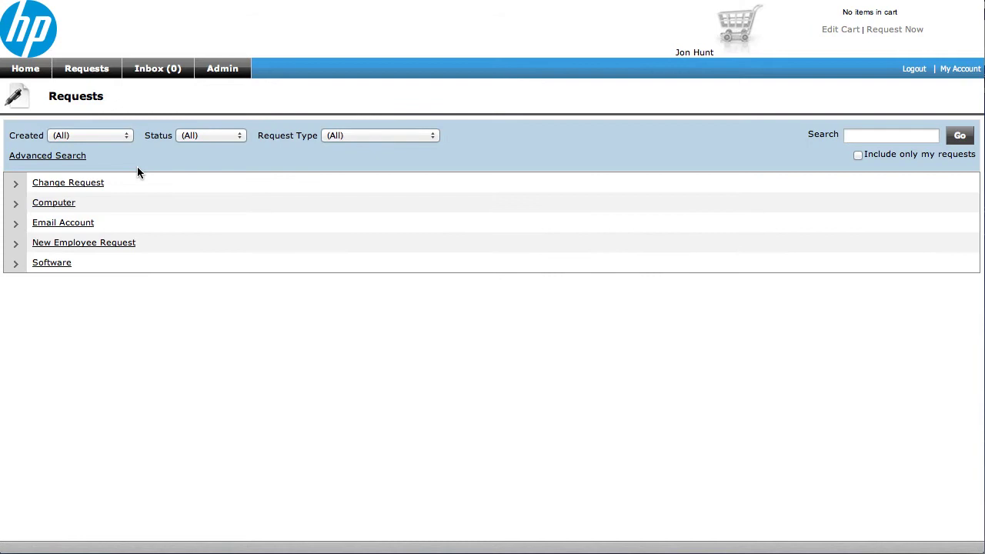
Step: Expand the Change Request group and review the summary of the completed request titled test34
{"action": "left_click", "coordinate": [43, 185]}
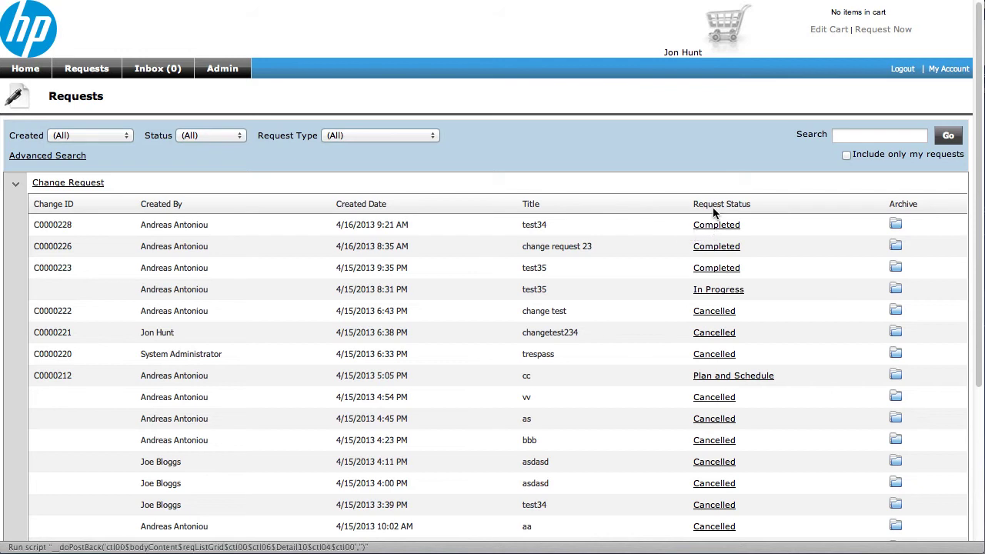
{"action": "left_click", "coordinate": [714, 226]}
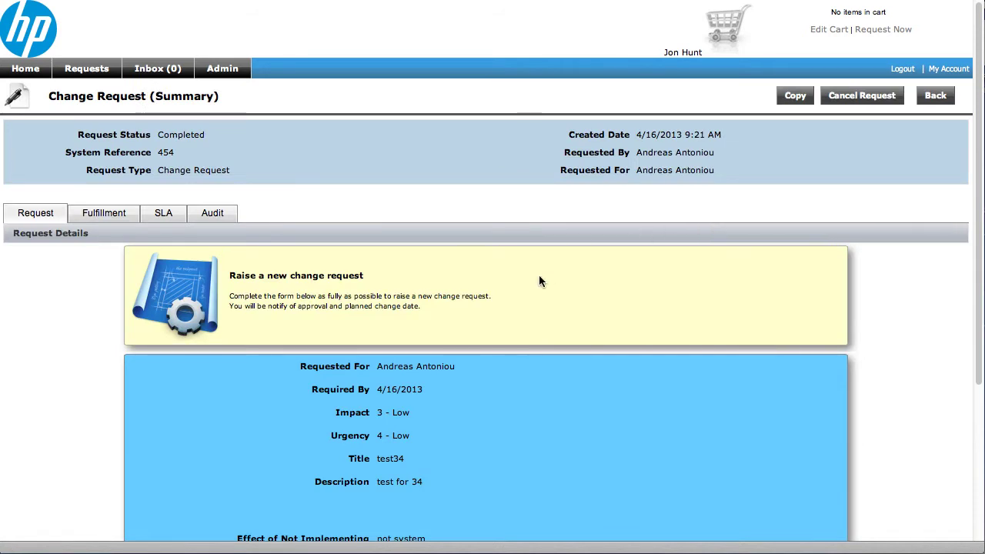
{"action": "scroll", "coordinate": [538, 284], "scroll_direction": "down", "scroll_amount": 5}
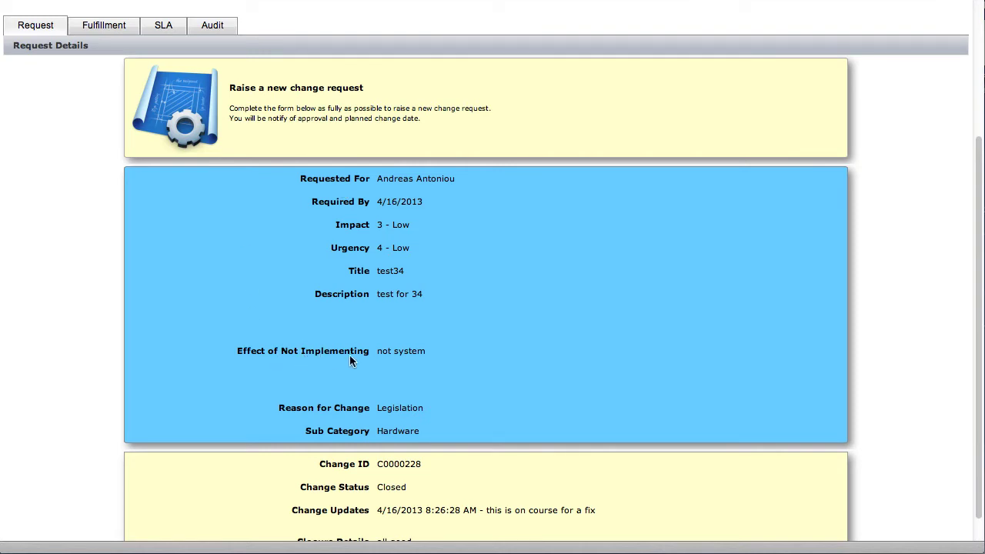
{"action": "scroll", "coordinate": [379, 355], "scroll_direction": "down", "scroll_amount": 1}
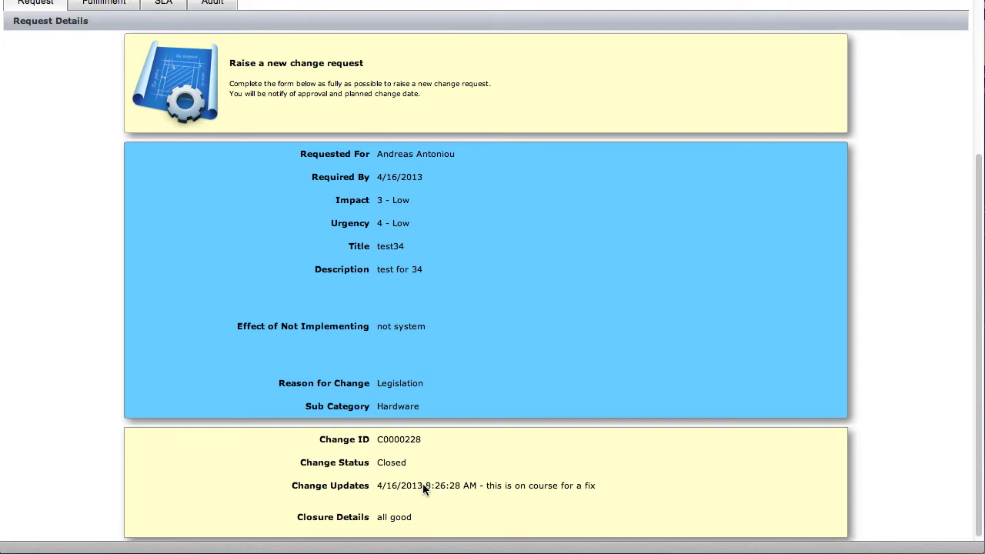
{"action": "scroll", "coordinate": [423, 484], "scroll_direction": "up", "scroll_amount": 5}
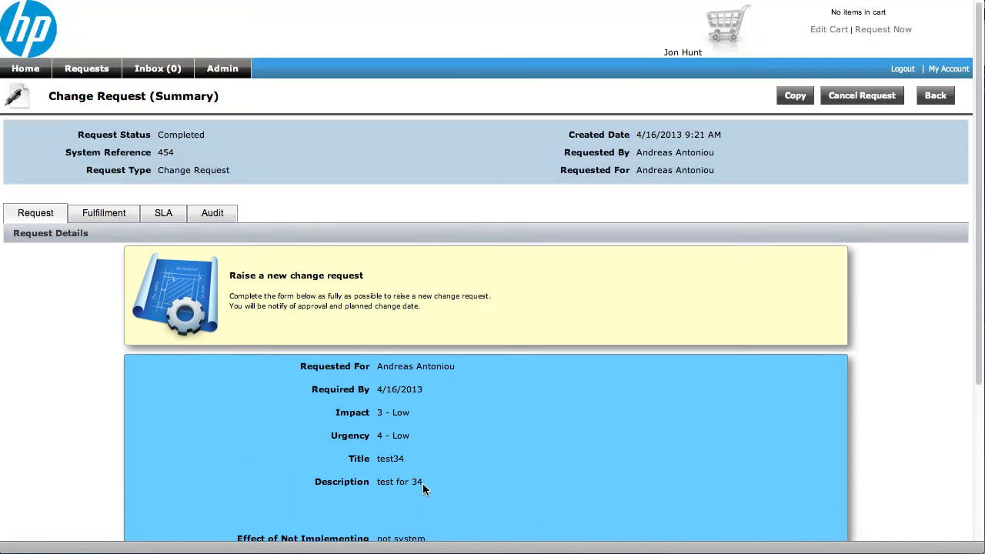
Step: View the approvals in the inbox and open the administration overview to look over its sections
{"action": "left_click", "coordinate": [150, 72]}
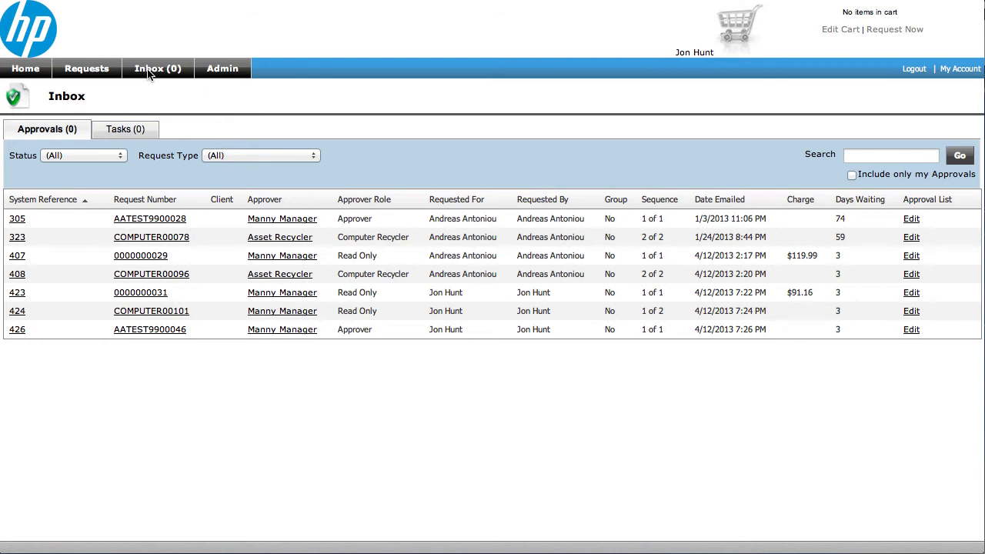
{"action": "left_click", "coordinate": [224, 70]}
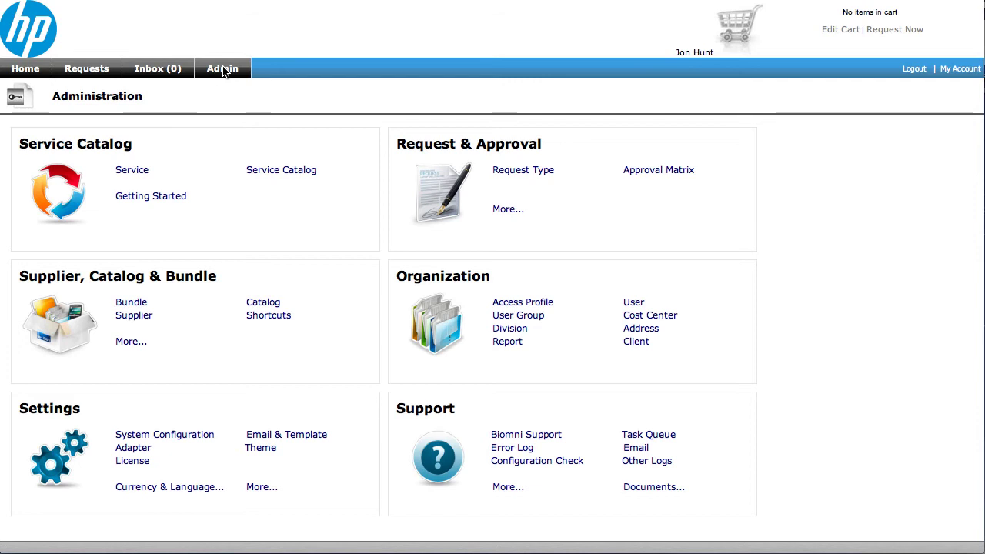
{"action": "mouse_move", "coordinate": [662, 313]}
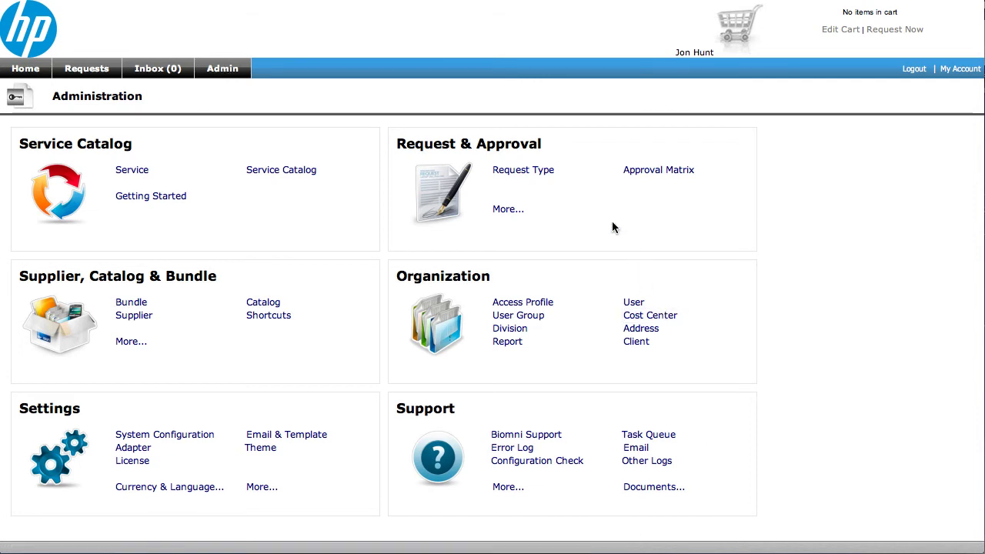
{"action": "mouse_move", "coordinate": [669, 174]}
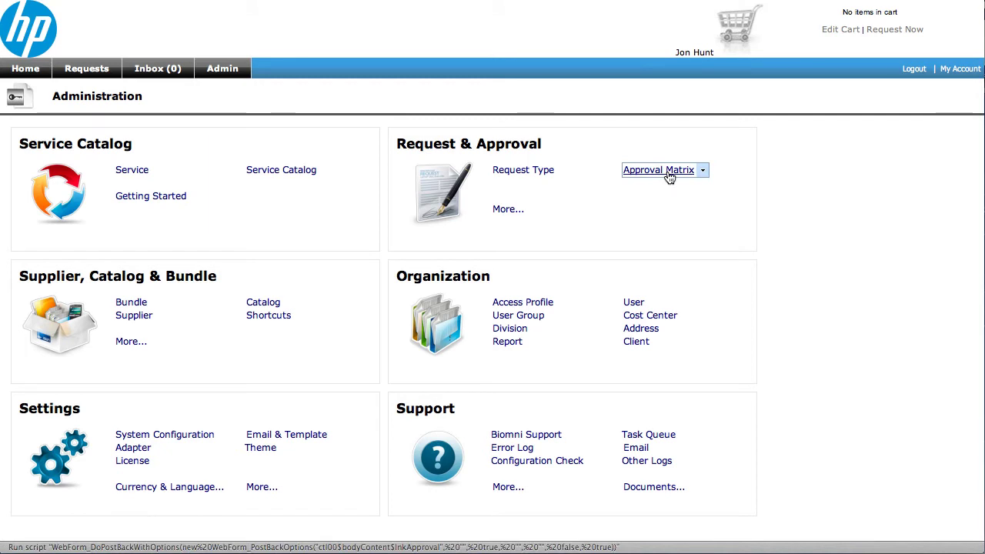
Step: Open service catalog management and enter the Employee Starters, Leavers and Movers category
{"action": "left_click", "coordinate": [282, 170]}
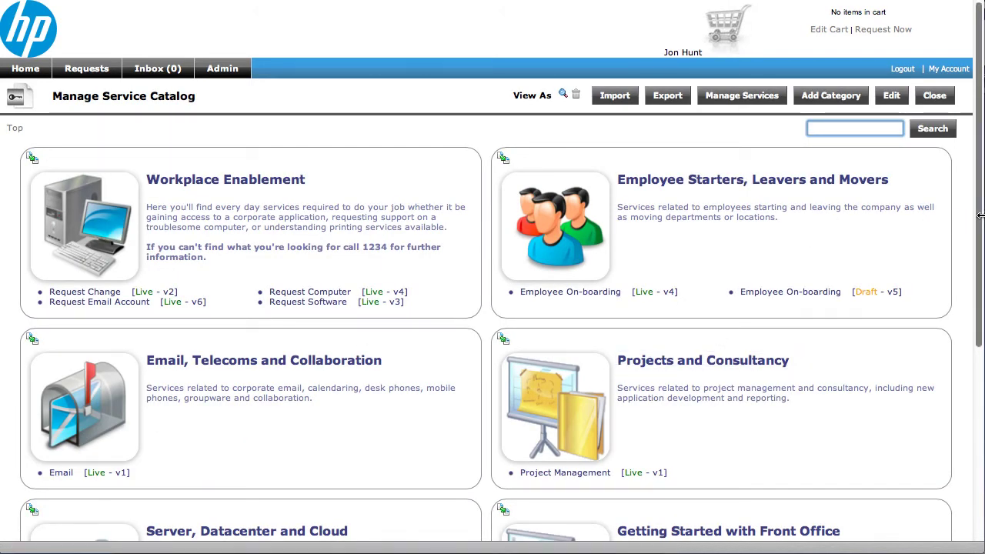
{"action": "mouse_move", "coordinate": [980, 216]}
{"action": "left_mouse_down"}
{"action": "mouse_move", "coordinate": [982, 287]}
{"action": "mouse_move", "coordinate": [980, 235]}
{"action": "left_mouse_up"}
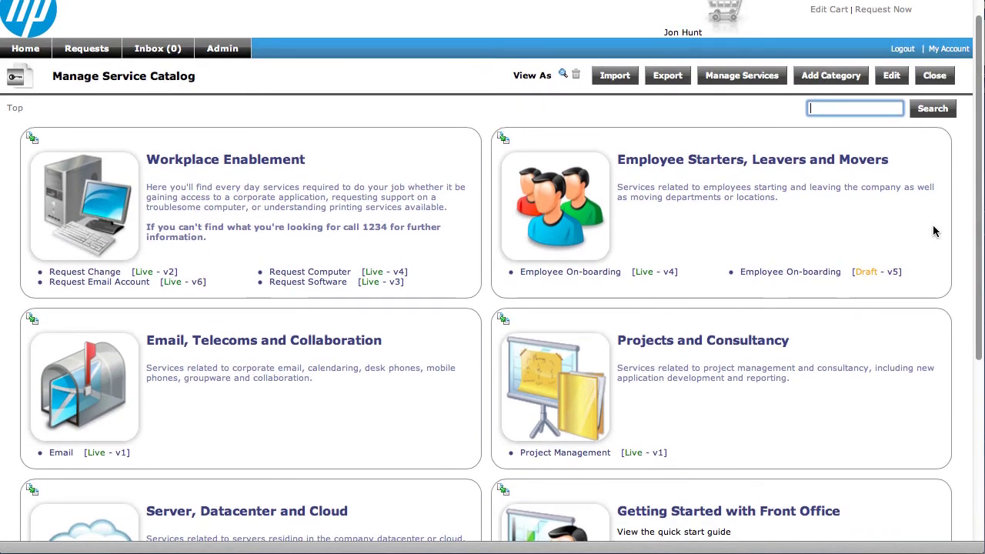
{"action": "left_click", "coordinate": [720, 160]}
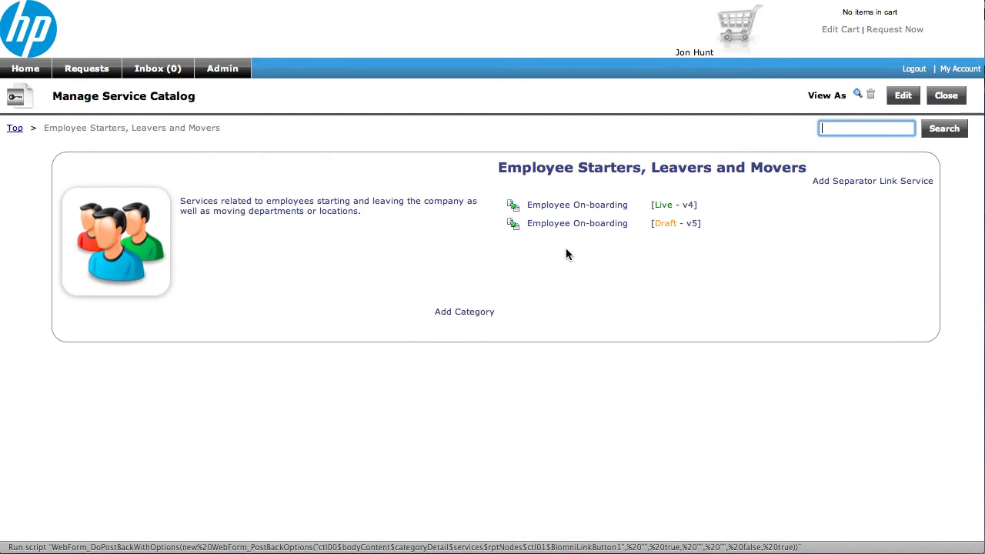
Step: Open the draft v5 of the Employee On-boarding service for editing and look over its main details and description
{"action": "mouse_move", "coordinate": [653, 226]}
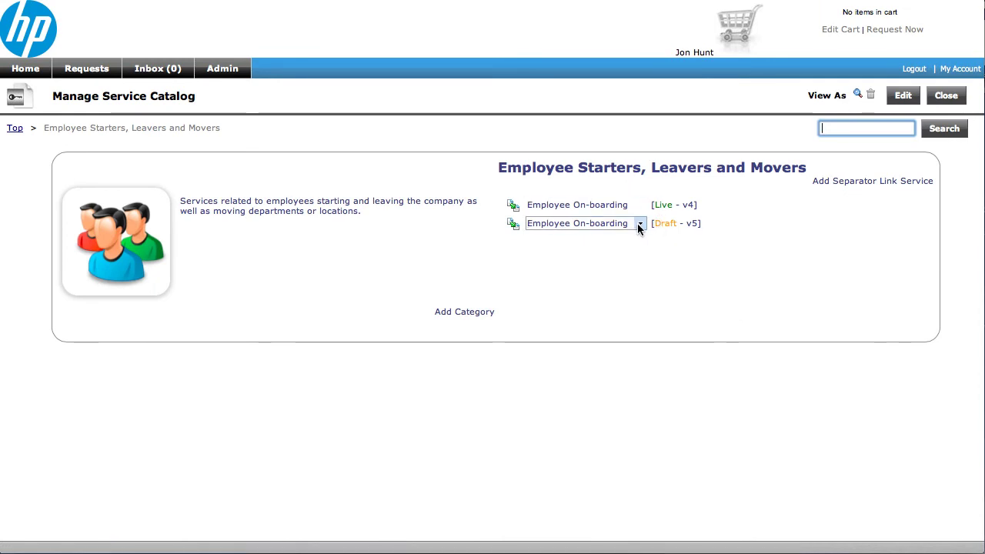
{"action": "left_click", "coordinate": [639, 225]}
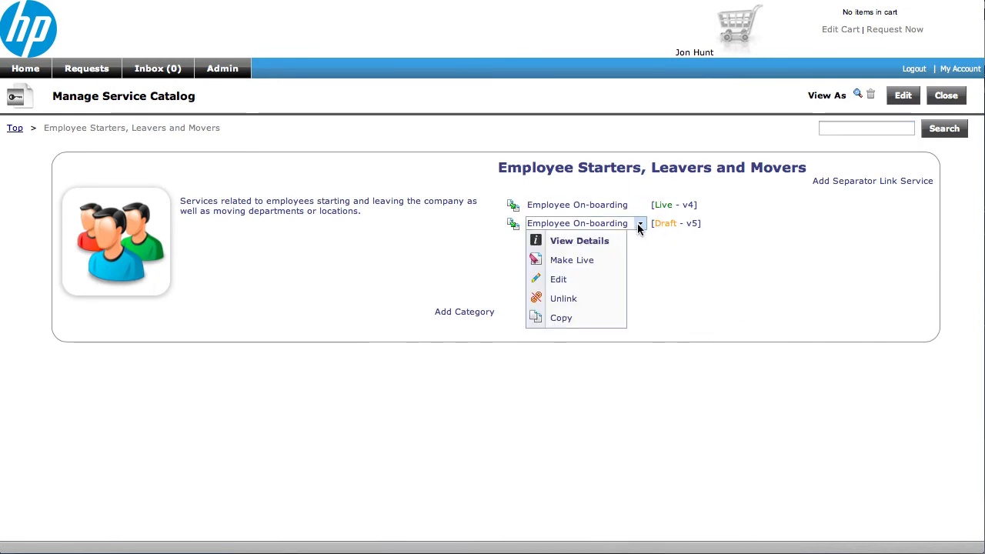
{"action": "left_click", "coordinate": [584, 282]}
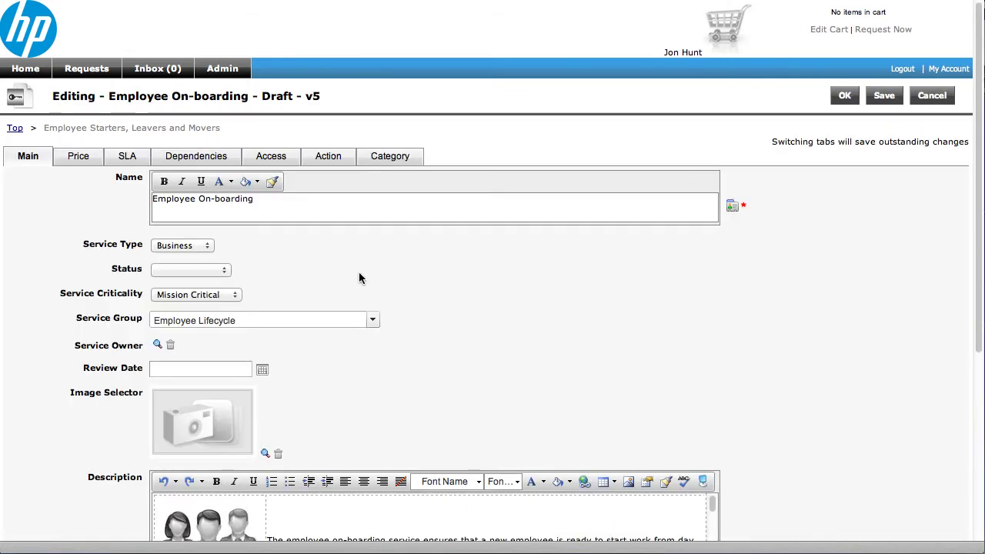
{"action": "scroll", "coordinate": [281, 300], "scroll_direction": "down", "scroll_amount": 5}
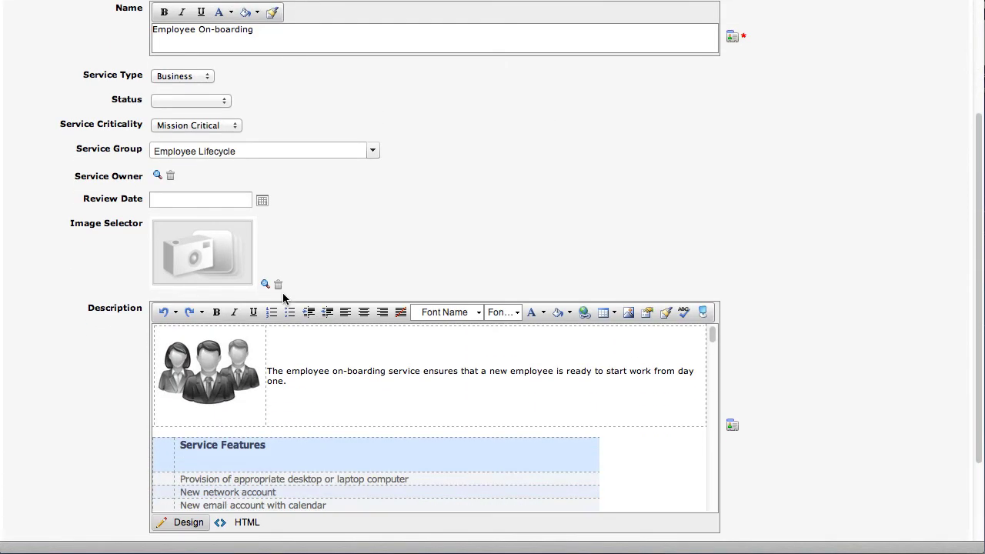
{"action": "scroll", "coordinate": [283, 293], "scroll_direction": "up", "scroll_amount": 4}
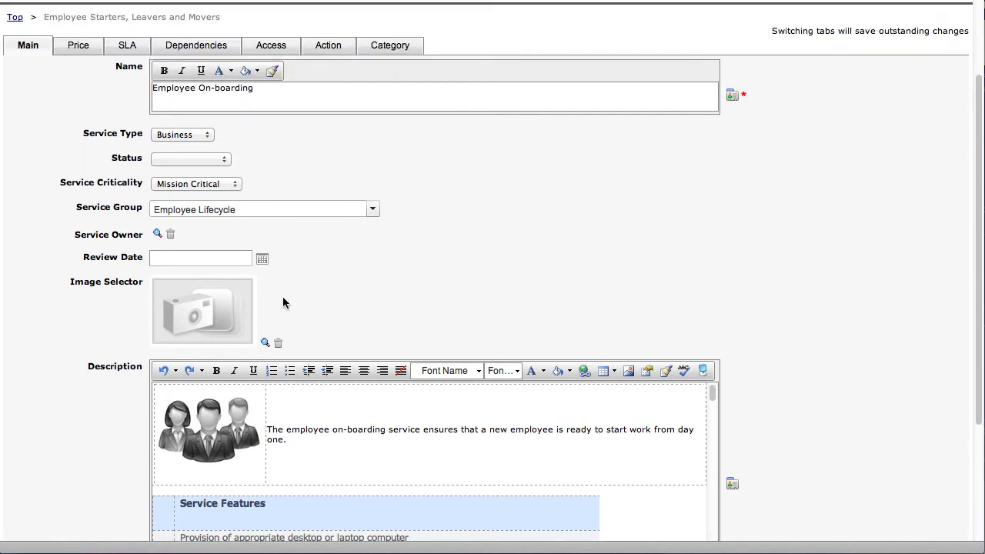
Step: Open the image manager from the description editor, look at its image upload form, and close both without inserting an image
{"action": "left_click_drag", "start_coordinate": [362, 504], "coordinate": [350, 473]}
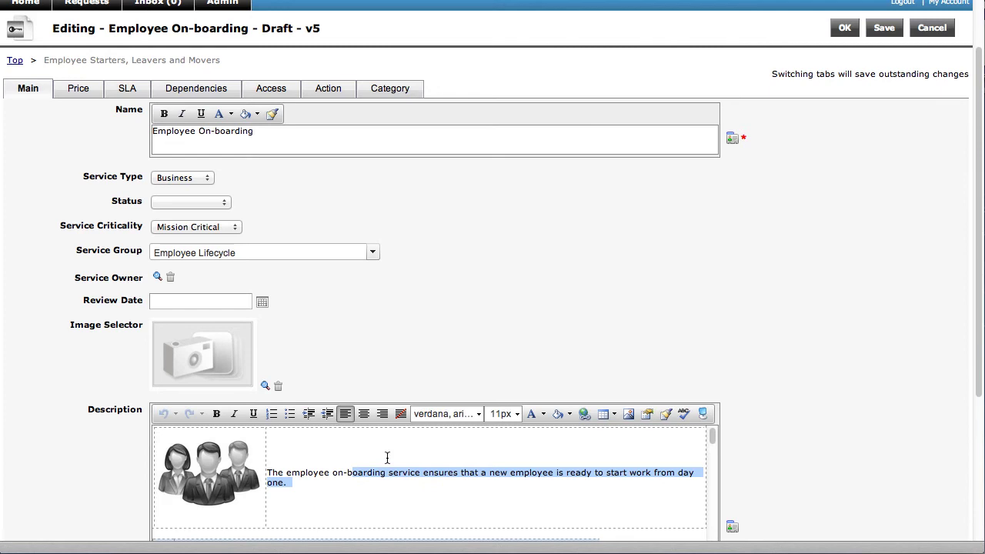
{"action": "left_click", "coordinate": [627, 414]}
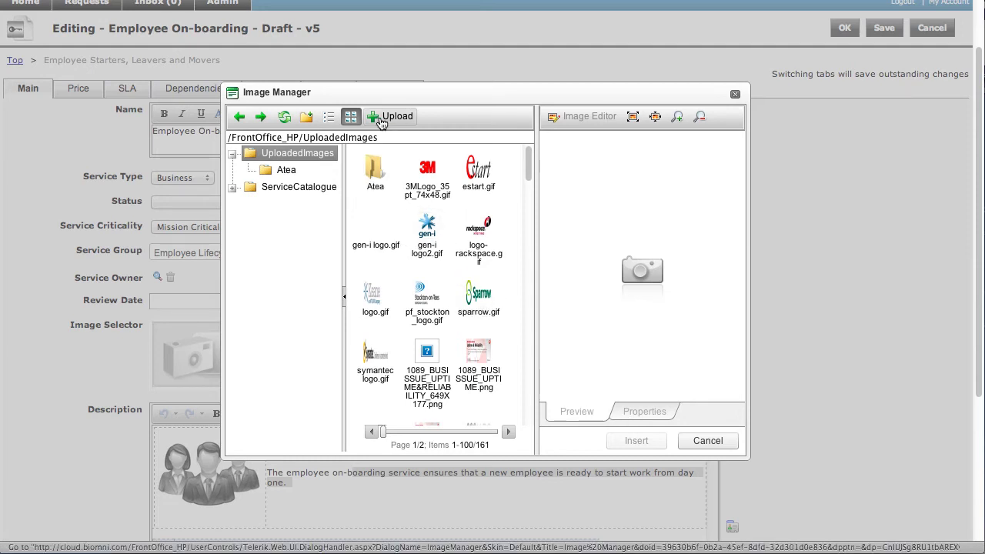
{"action": "left_click", "coordinate": [381, 123]}
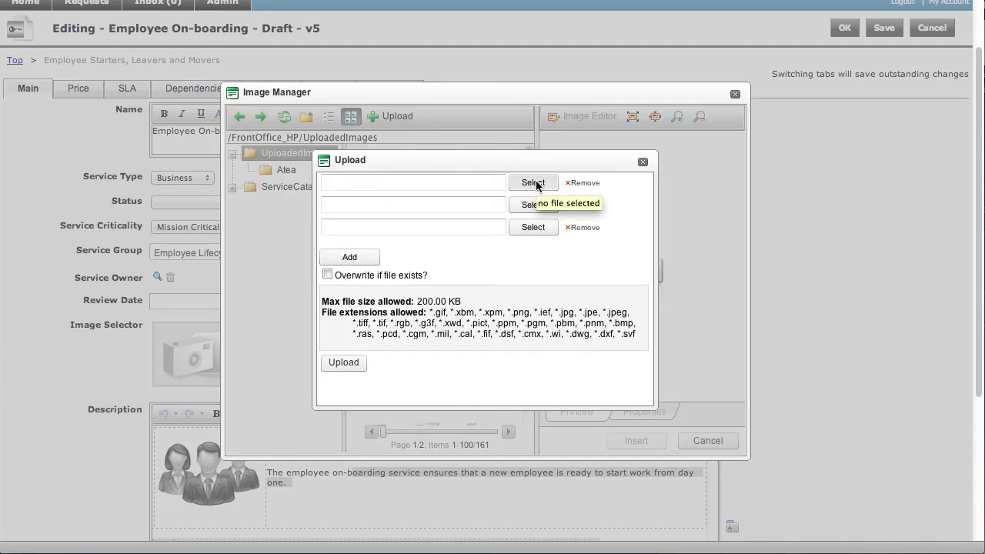
{"action": "left_click", "coordinate": [644, 162]}
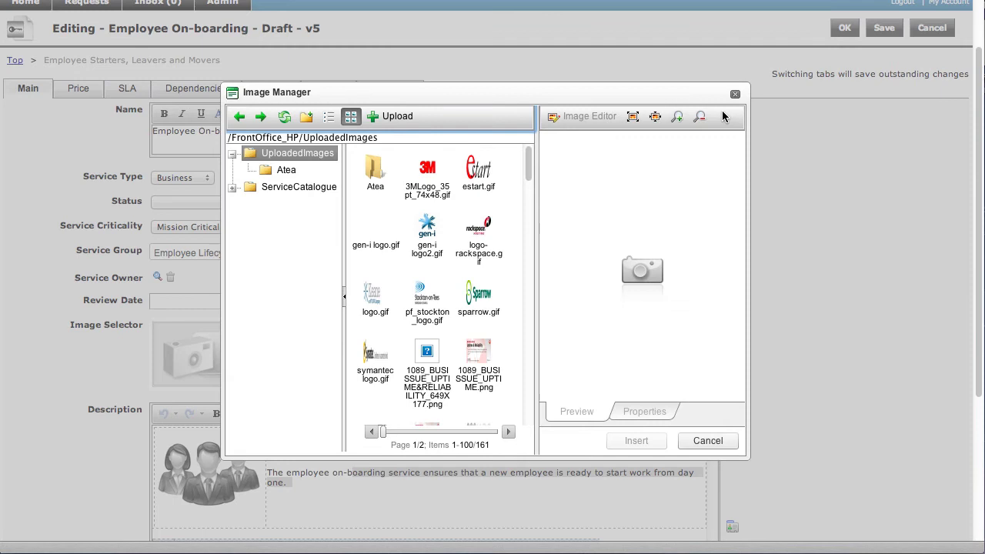
{"action": "left_click", "coordinate": [735, 94]}
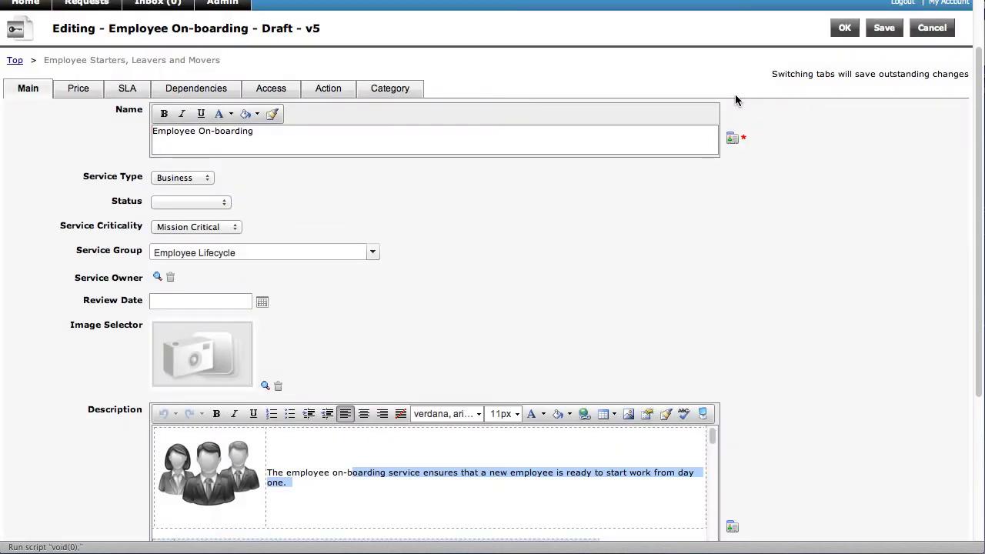
Step: Cancel editing the draft service, return to the administration overview, and look over the Front Office theme settings
{"action": "left_click", "coordinate": [929, 31]}
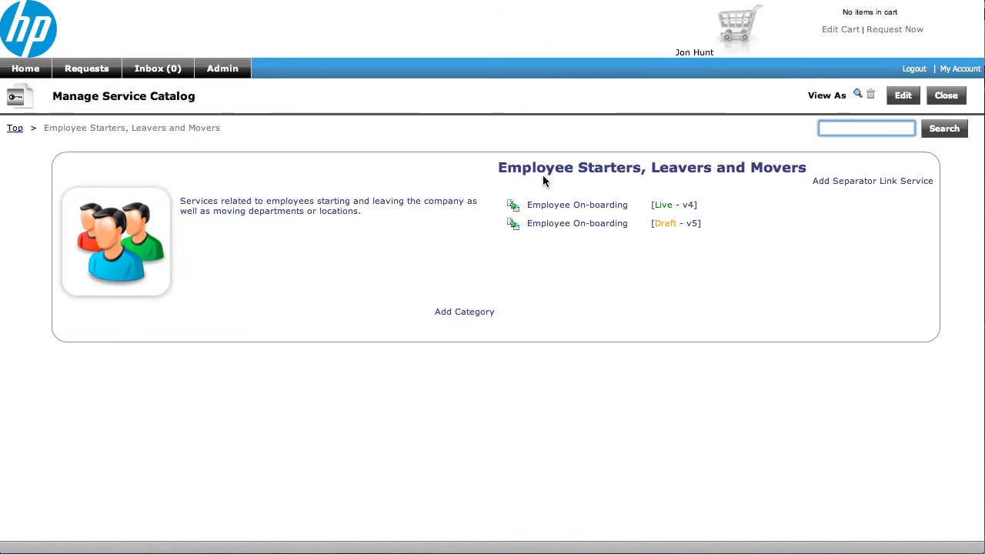
{"action": "left_click", "coordinate": [945, 97]}
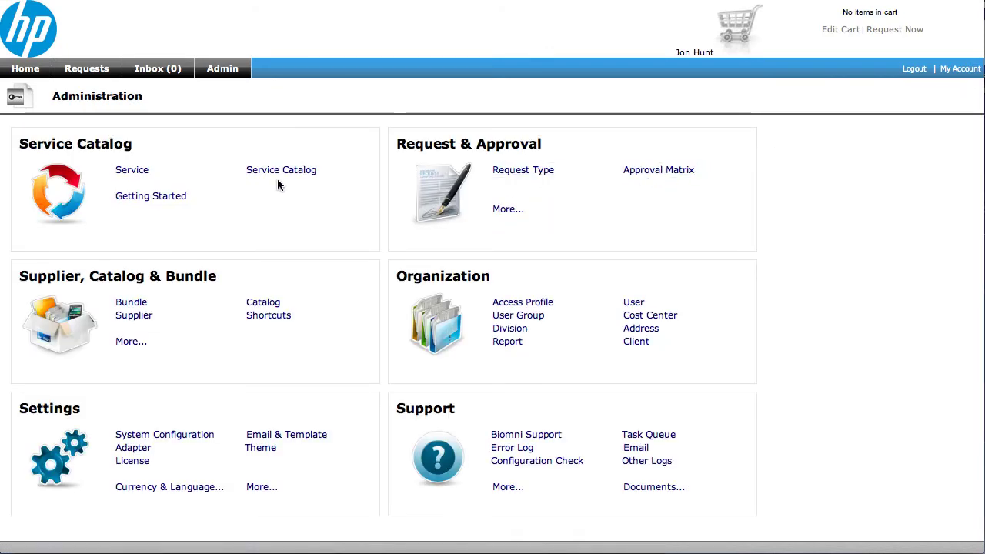
{"action": "left_click", "coordinate": [263, 453]}
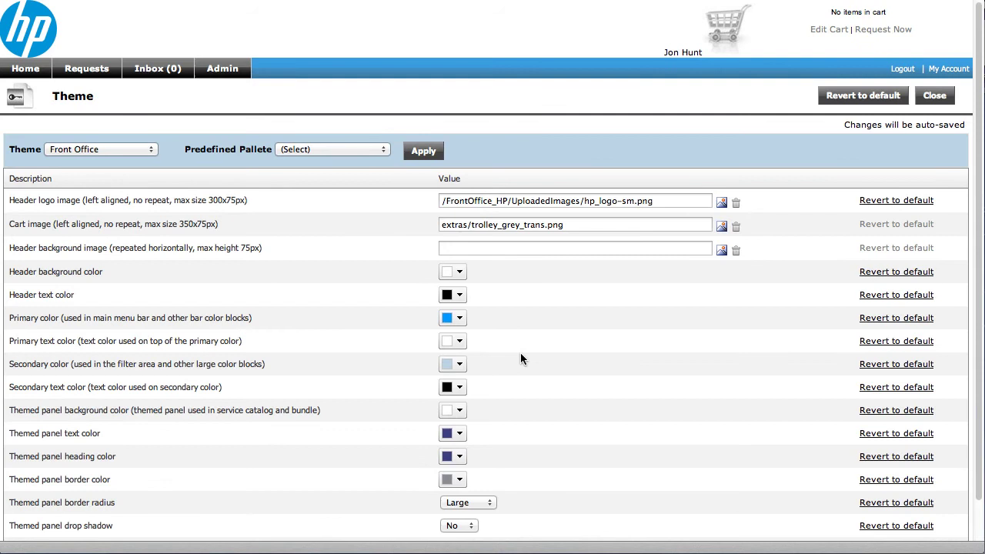
{"action": "scroll", "coordinate": [533, 354], "scroll_direction": "down", "scroll_amount": 2}
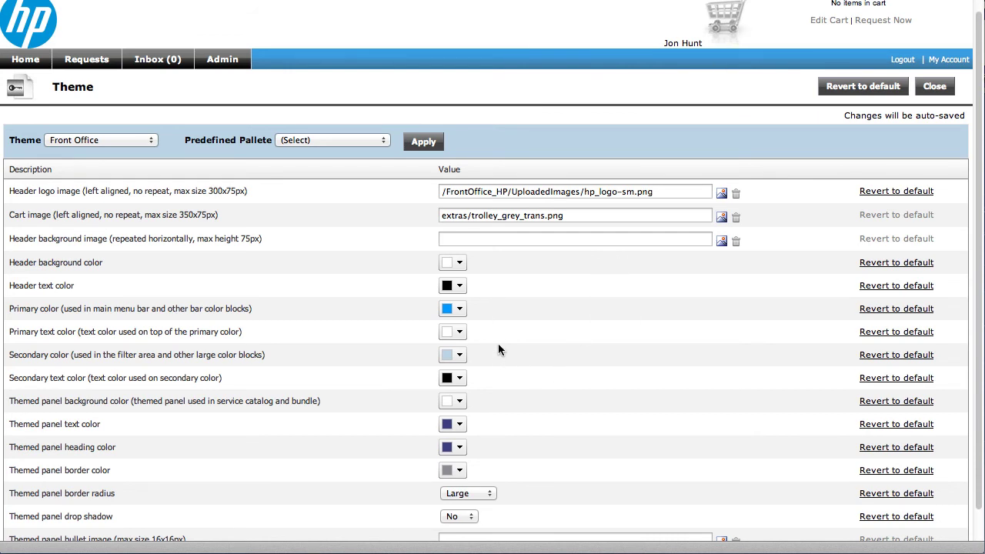
Step: Apply the hexadecimal code #0099ff as the theme's primary color with RGB Sliders and close the theme settings
{"action": "left_click", "coordinate": [460, 311]}
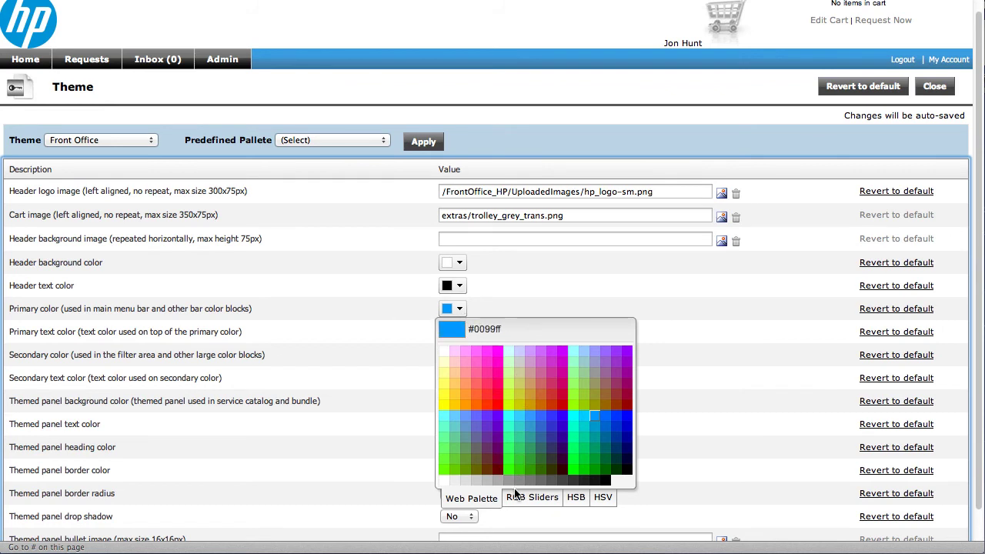
{"action": "left_click", "coordinate": [523, 499]}
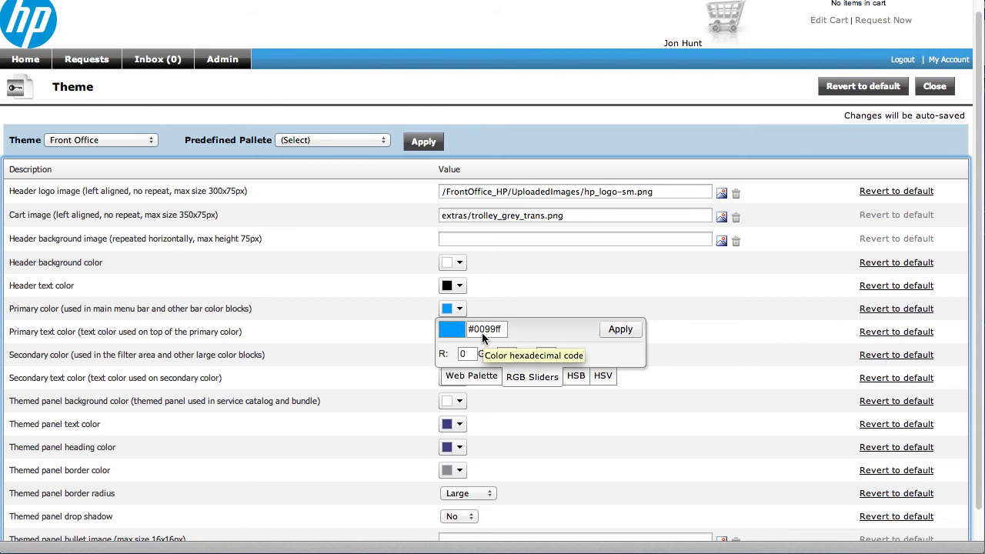
{"action": "left_click", "coordinate": [621, 332]}
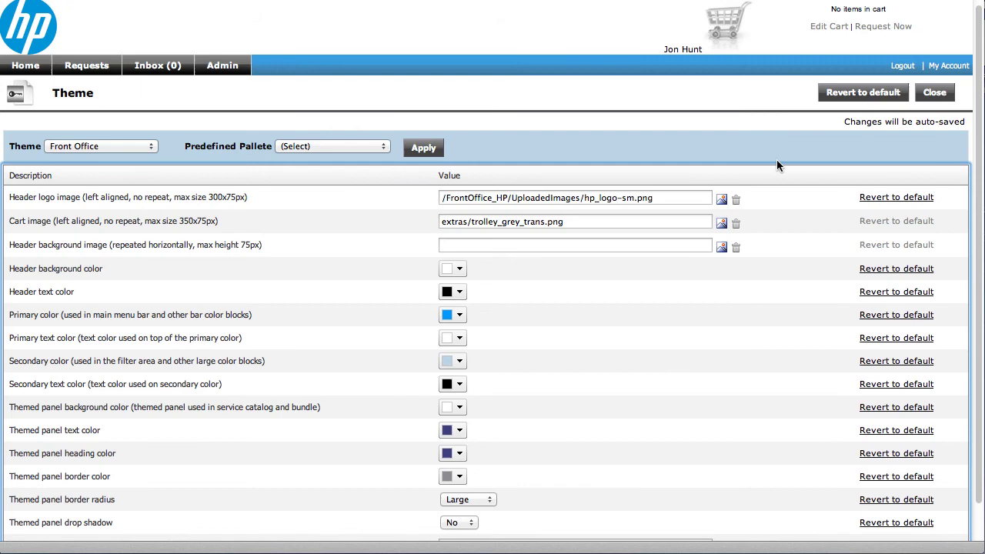
{"action": "left_click", "coordinate": [935, 93]}
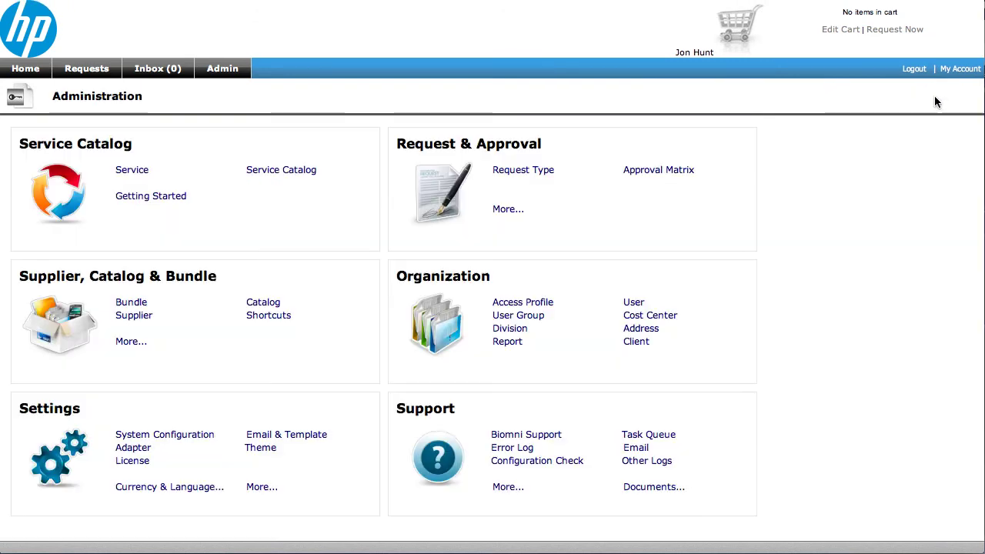
Step: Open the personal account settings from the home page, view the available languages and display currencies, and return home without changing them
{"action": "left_click", "coordinate": [24, 73]}
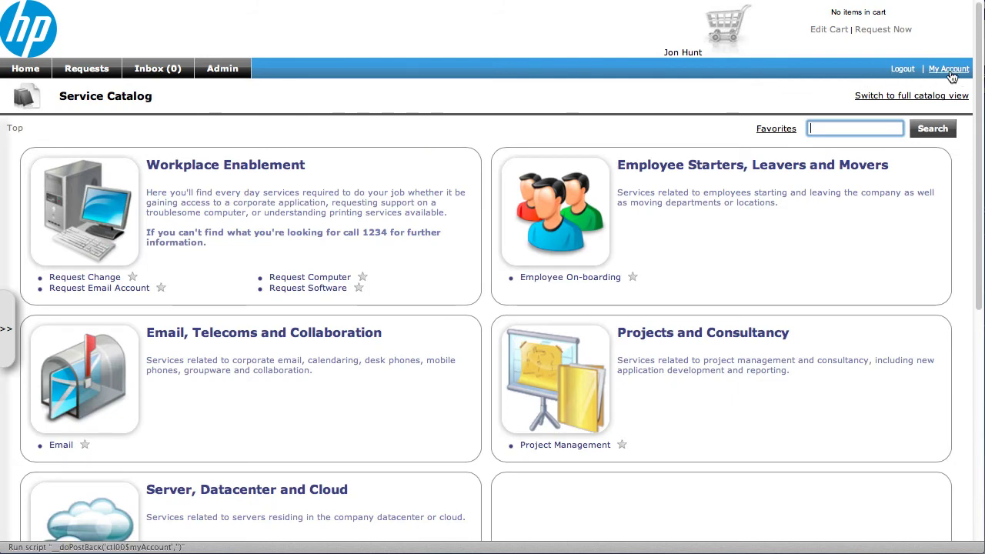
{"action": "left_click", "coordinate": [948, 71]}
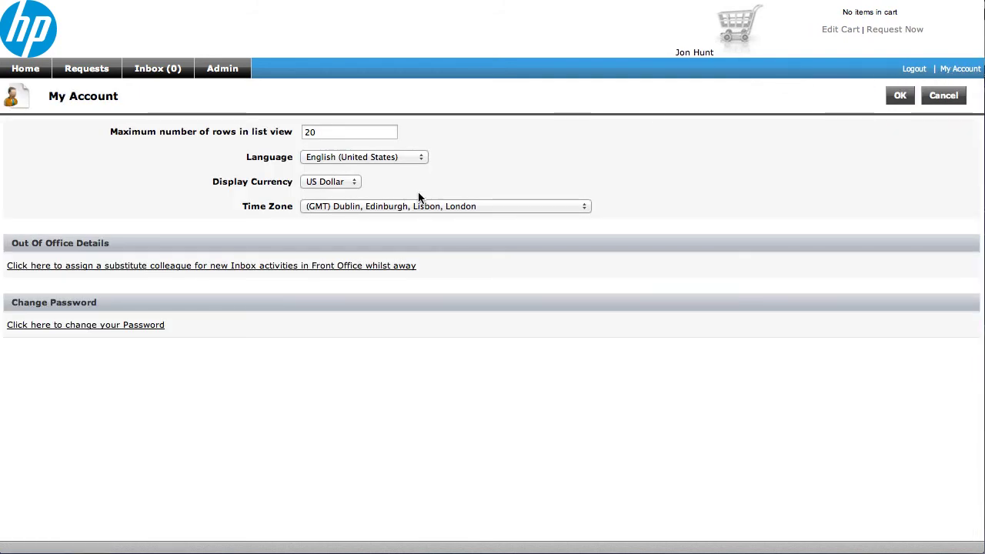
{"action": "left_click", "coordinate": [422, 162]}
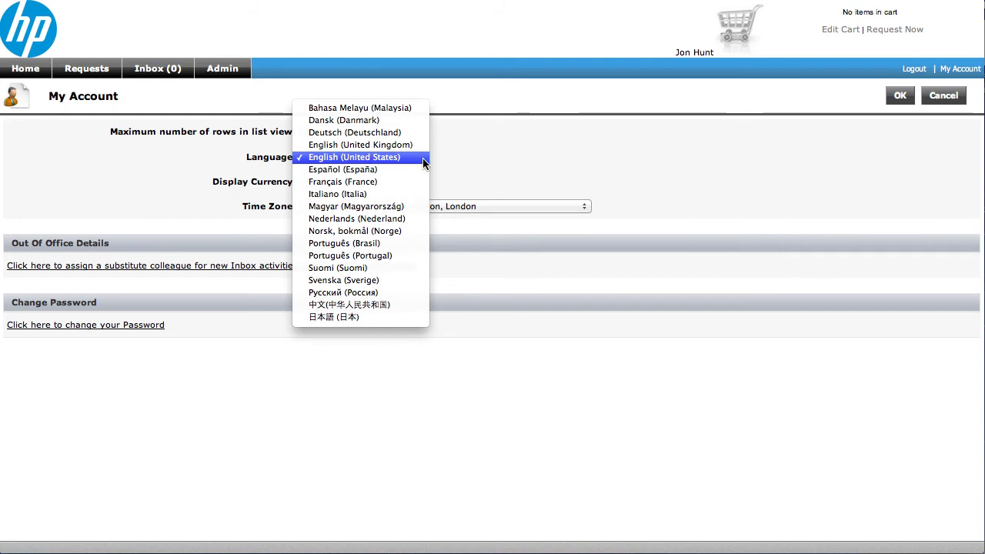
{"action": "left_click", "coordinate": [638, 156]}
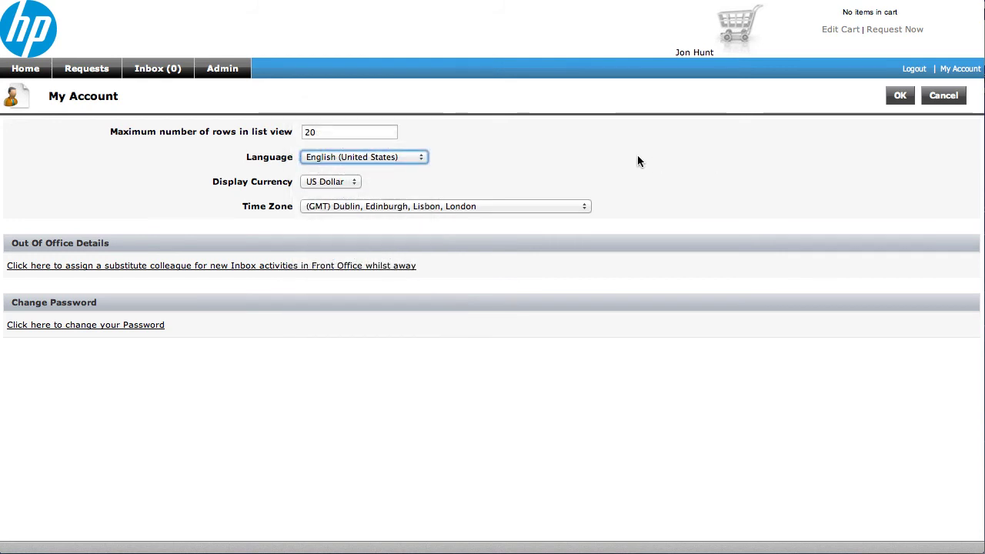
{"action": "left_click", "coordinate": [357, 182]}
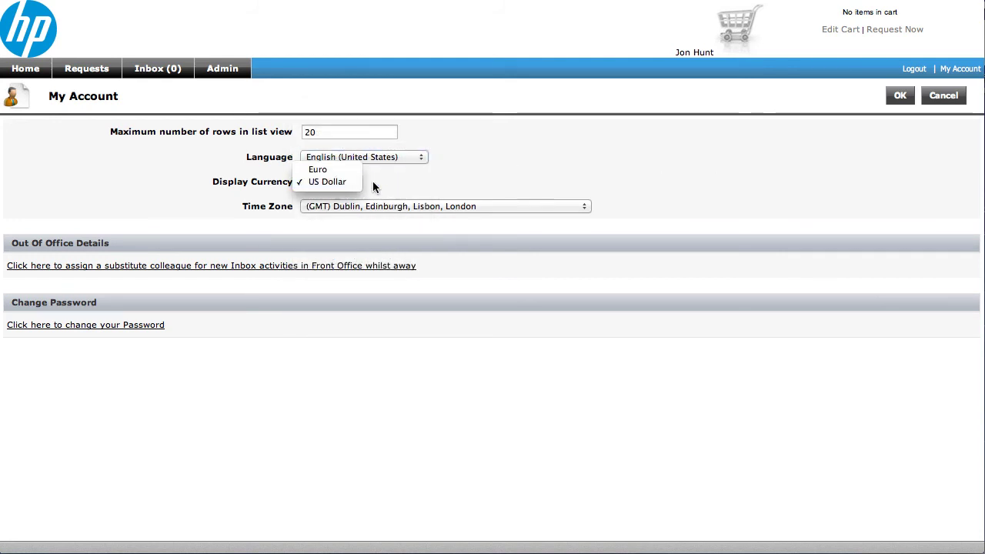
{"action": "left_click", "coordinate": [385, 185]}
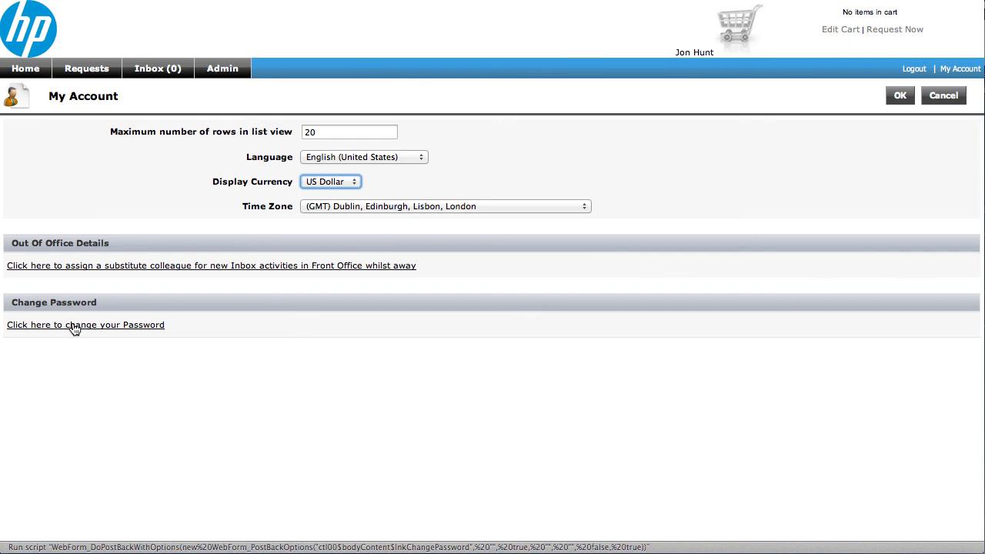
{"action": "left_click", "coordinate": [26, 70]}
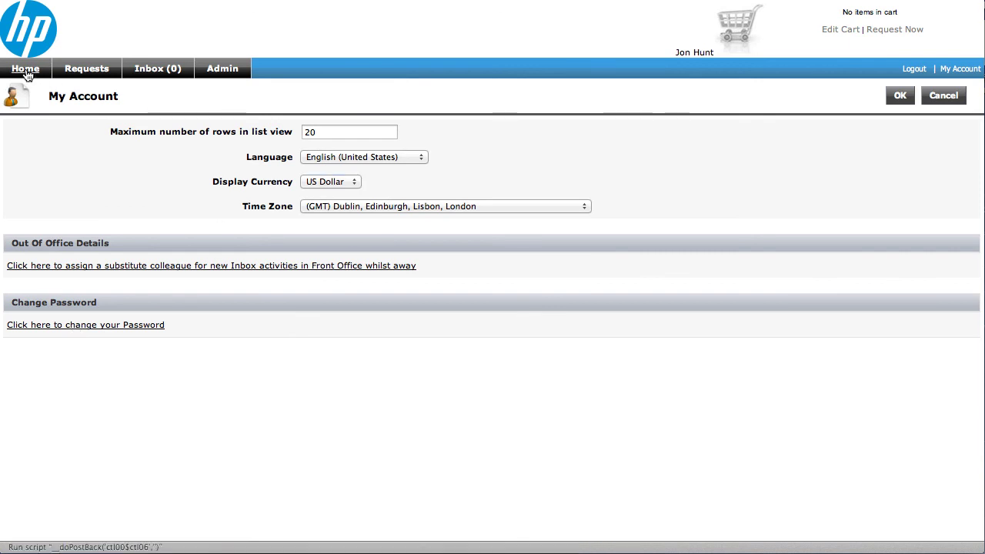